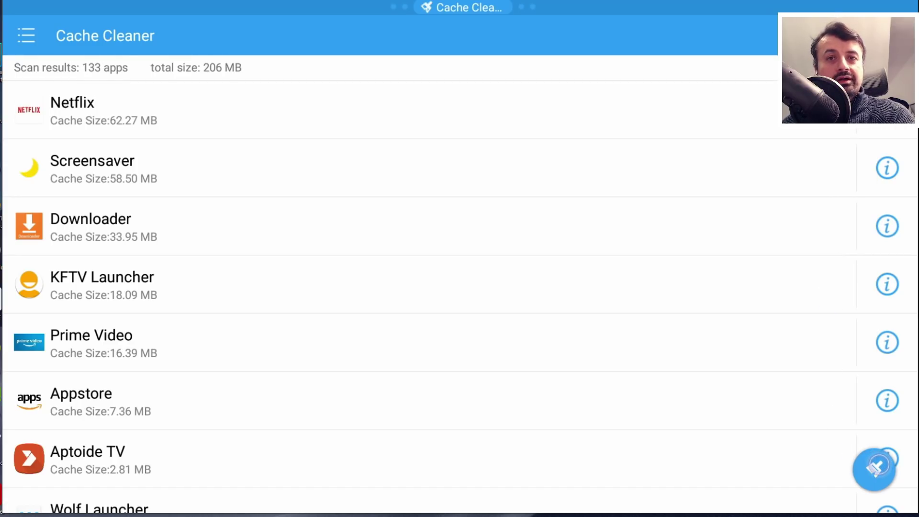
# Request cleaning of all 206 MB of app cache and highlight OK on the warning.
pyautogui.click(875, 466)
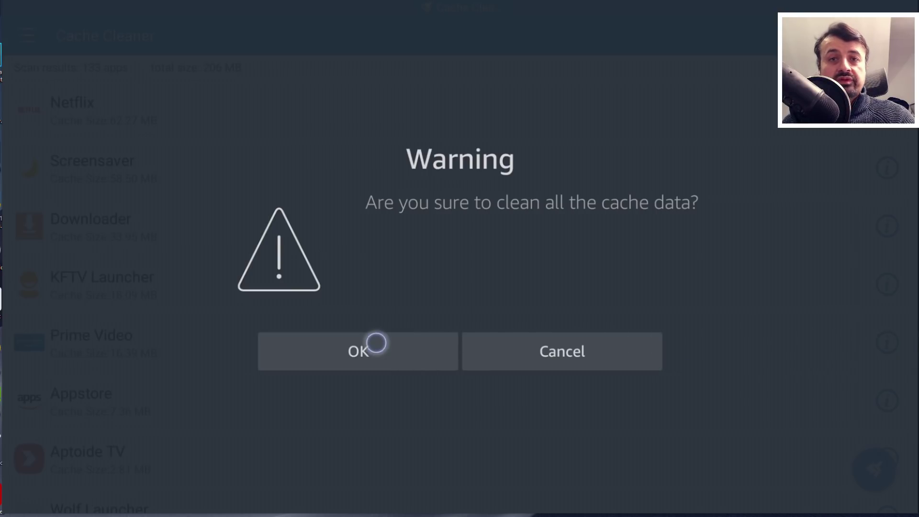
pyautogui.click(376, 343)
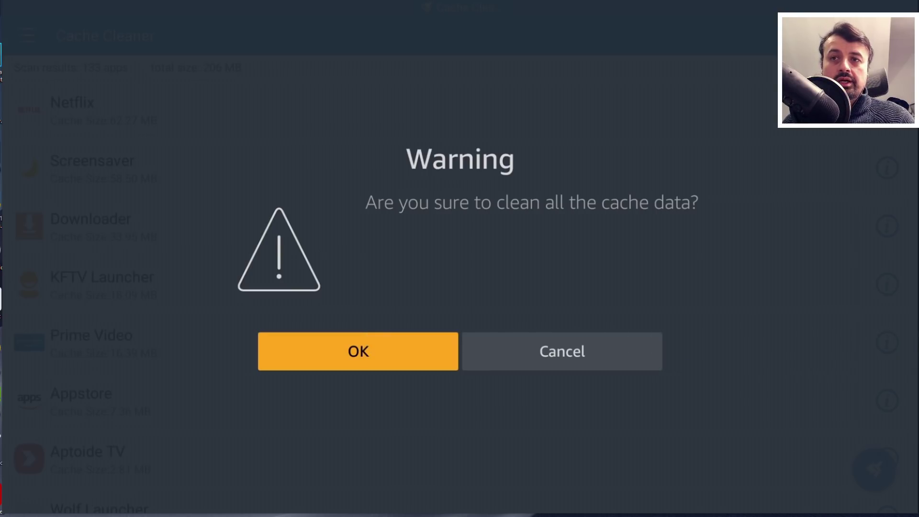
# Confirm OK on the Warning dialog so every app's cached data is wiped.
pyautogui.click(376, 343)
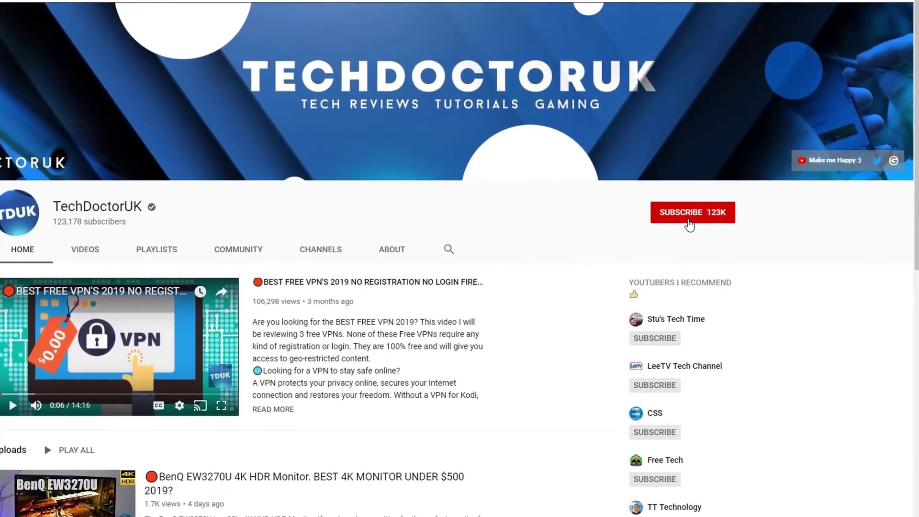
# Subscribe to TechDoctorUK and enable all notifications with the bell icon.
pyautogui.click(689, 221)
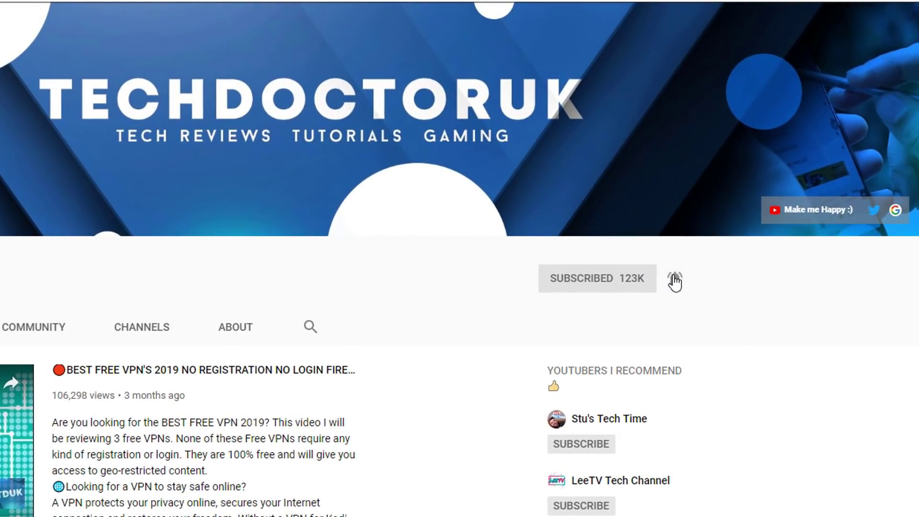
pyautogui.click(684, 263)
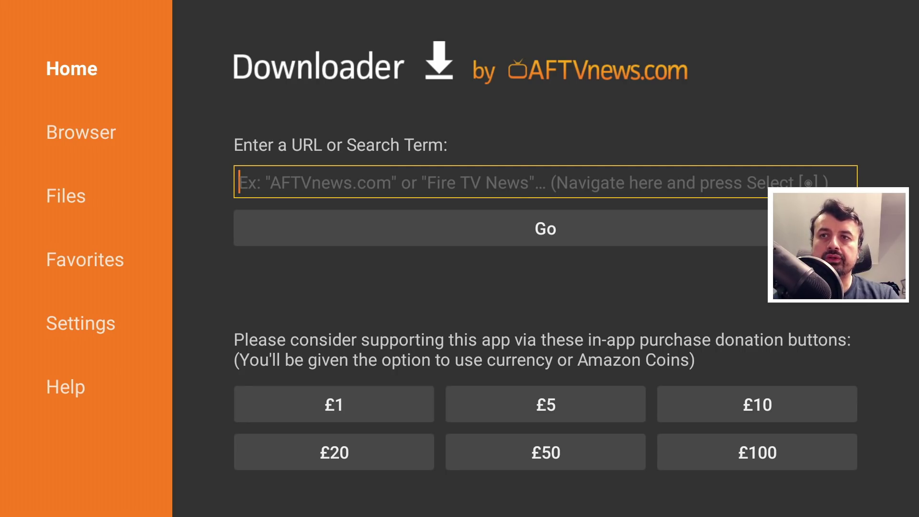
# Enter code 53402 in Downloader's URL field and load techdoctoruk.com.
pyautogui.press('Return')
pyautogui.press('Right')
pyautogui.press('Right')
pyautogui.press('Right')
pyautogui.press('Up')
pyautogui.press('Right')
pyautogui.press('Return')
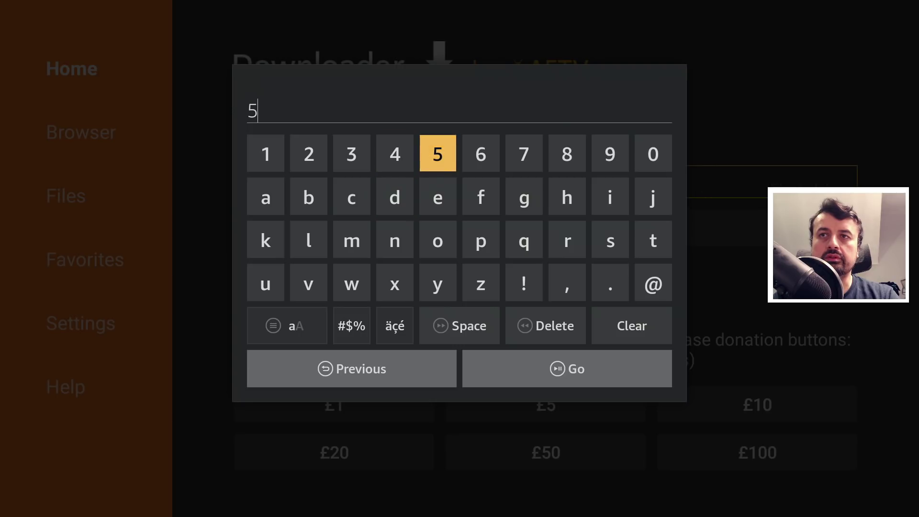
pyautogui.press('Left')
pyautogui.press('Left')
pyautogui.press('Return')
pyautogui.press('Right')
pyautogui.press('Return')
pyautogui.press('Right')
pyautogui.press('Right')
pyautogui.press('Right')
pyautogui.press('Right')
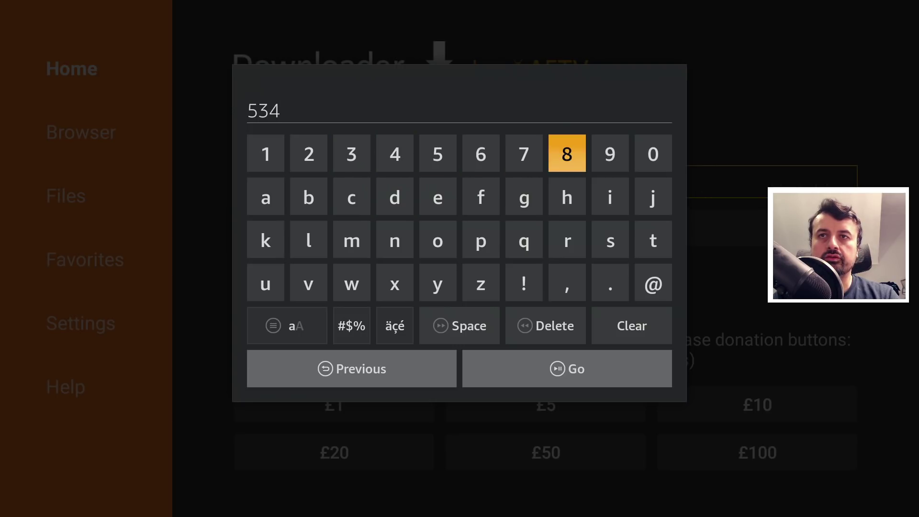
pyautogui.press('Right')
pyautogui.press('Right')
pyautogui.press('Return')
pyautogui.press('Left')
pyautogui.press('Left')
pyautogui.press('Left')
pyautogui.press('Left')
pyautogui.press('Left')
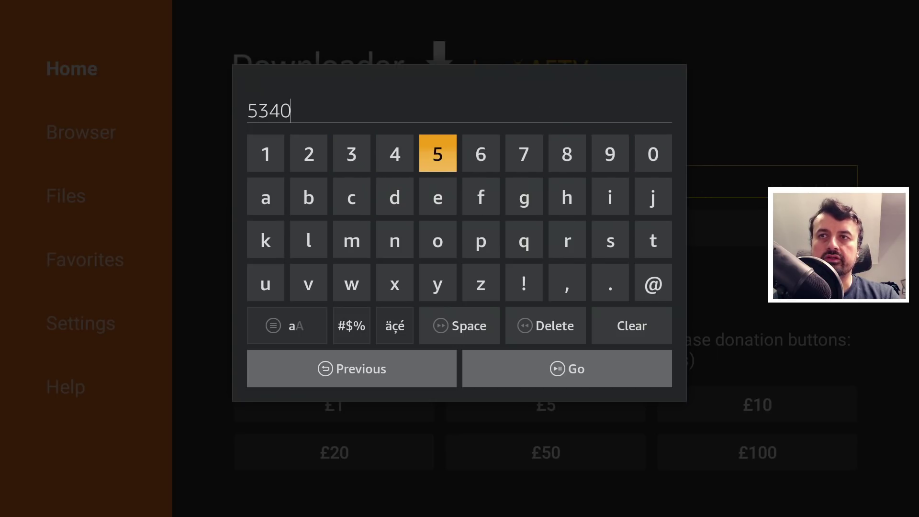
pyautogui.press('Left')
pyautogui.press('Left')
pyautogui.press('Left')
pyautogui.press('Return')
pyautogui.press('XF86AudioPlay')
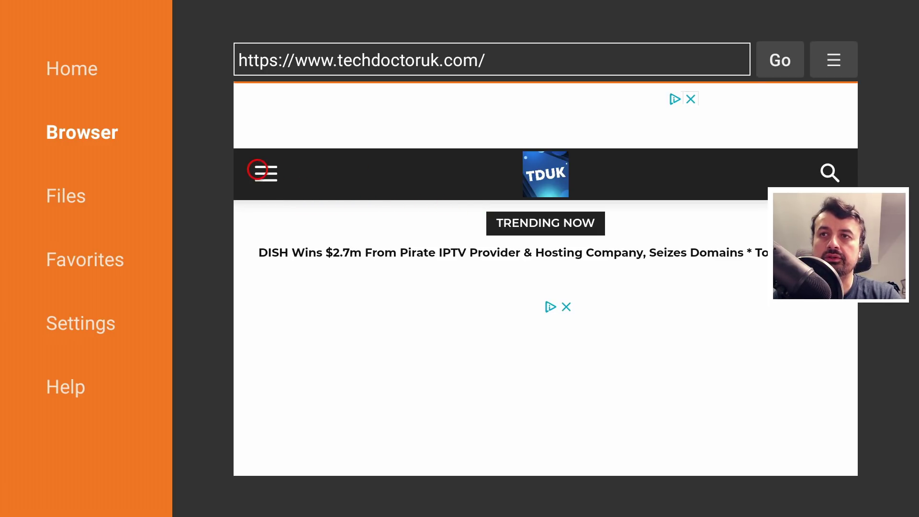
# Open the Ultimate APP Cache Cleaner article from the site menu and scroll to Software Needed.
pyautogui.click(258, 170)
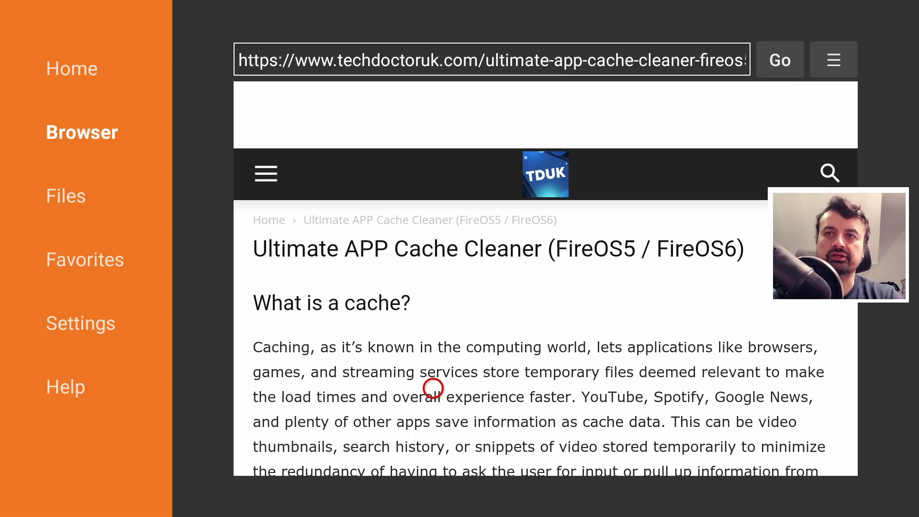
pyautogui.scroll(-10, 433, 453)
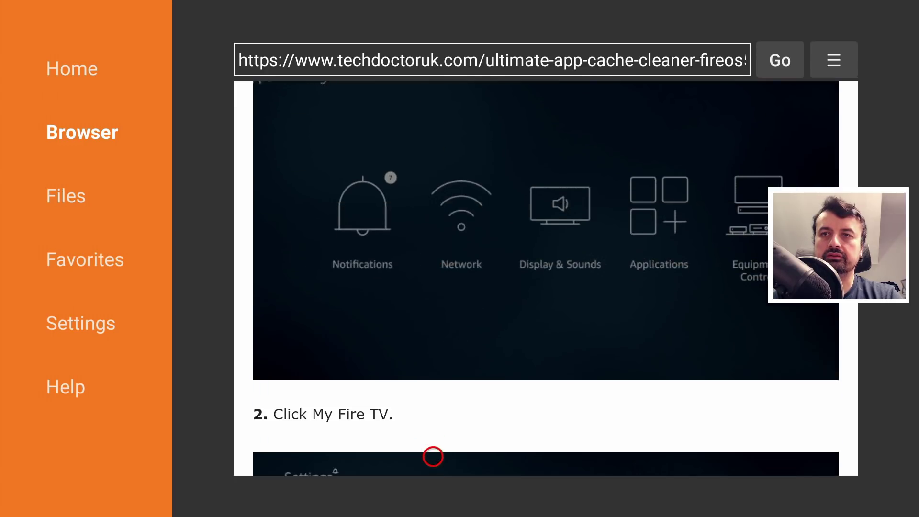
pyautogui.scroll(-15, 434, 457)
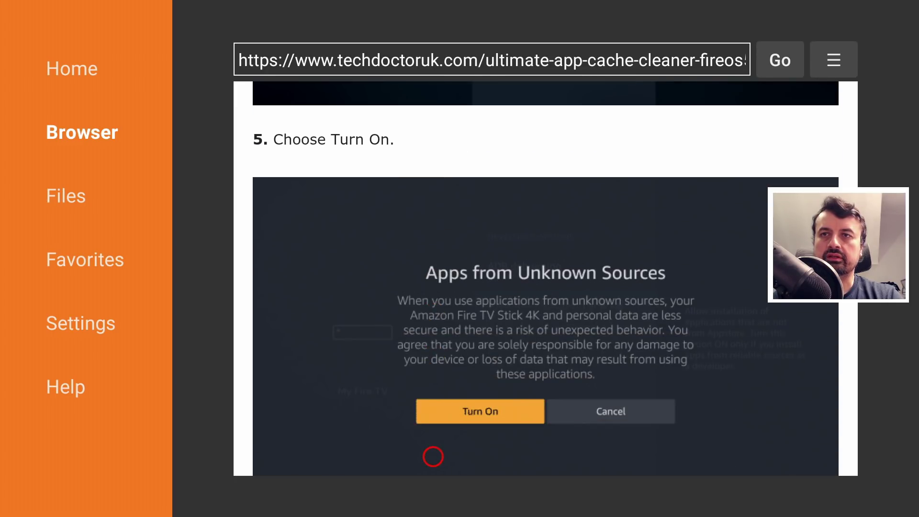
pyautogui.scroll(-15, 433, 457)
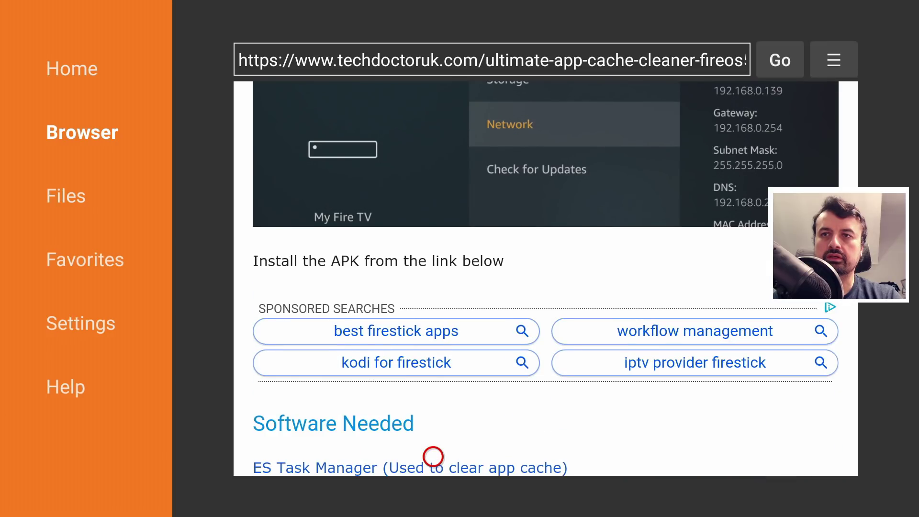
pyautogui.scroll(-2, 433, 457)
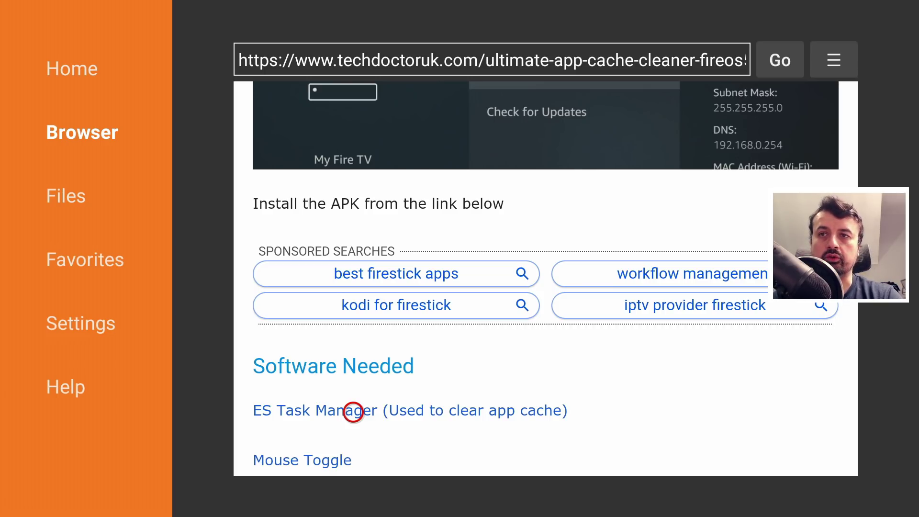
# Follow the ES Task Manager link and install its APK via Download Now!
pyautogui.click(360, 412)
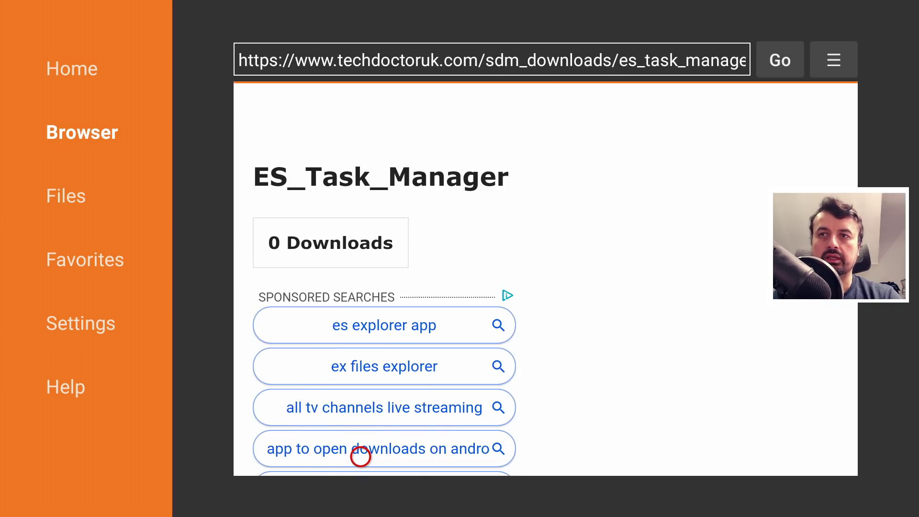
pyautogui.scroll(-5, 361, 456)
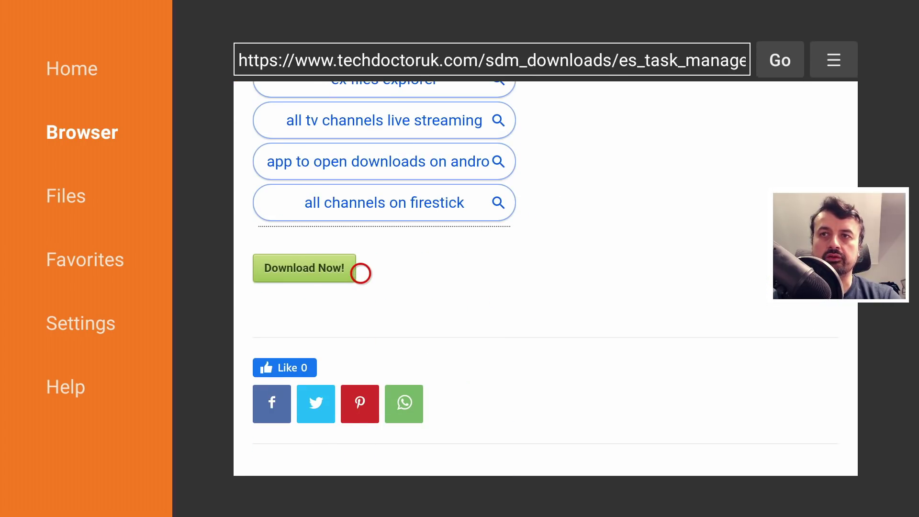
pyautogui.click(318, 270)
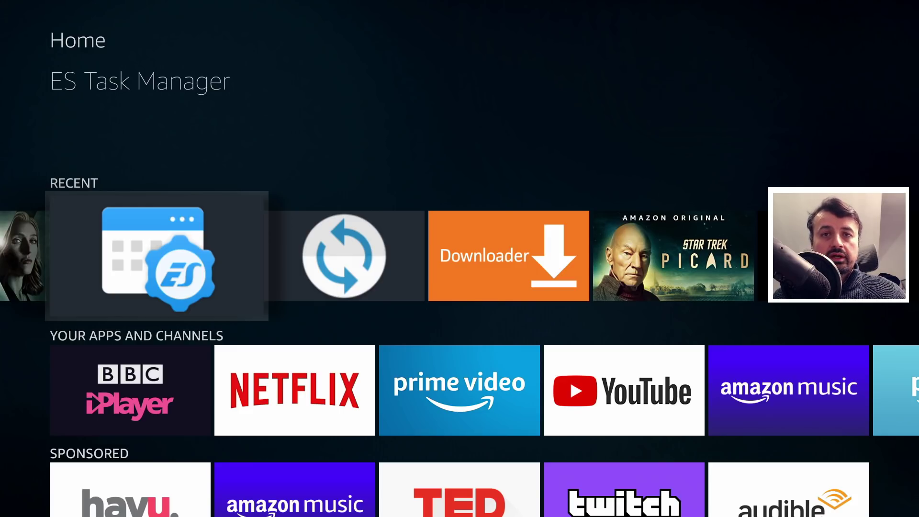
# Launch ES Task Manager from its tile in the Recent apps row.
pyautogui.press('Right')
pyautogui.press('Left')
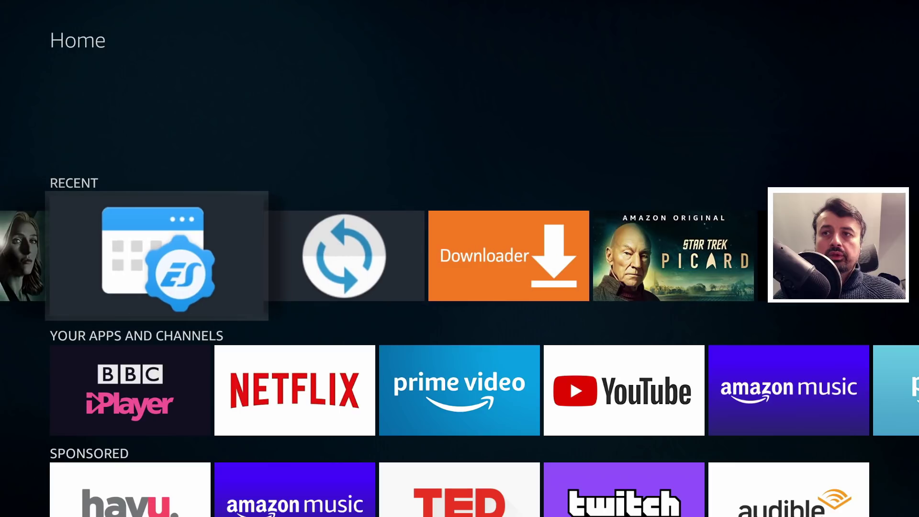
pyautogui.press('Return')
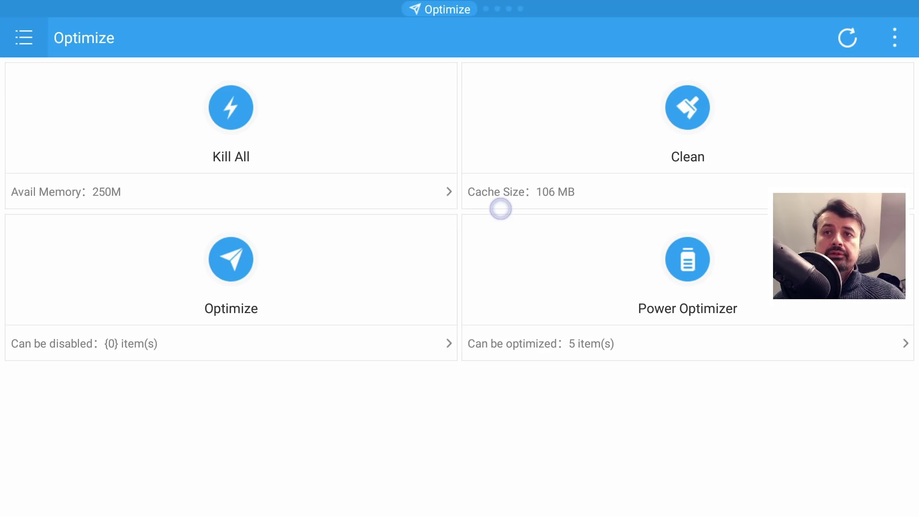
# List the 133 app caches (106 MB) sorted by size, then request cleaning them all.
pyautogui.click(501, 199)
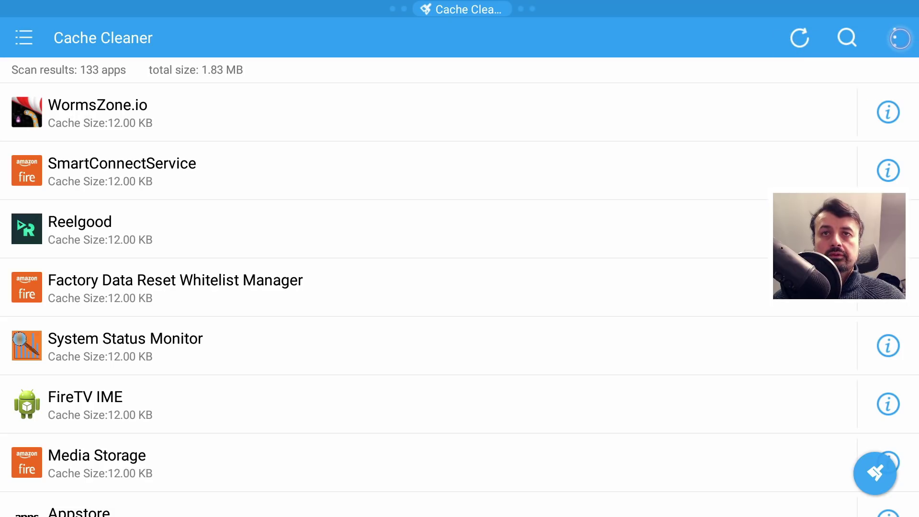
pyautogui.click(906, 38)
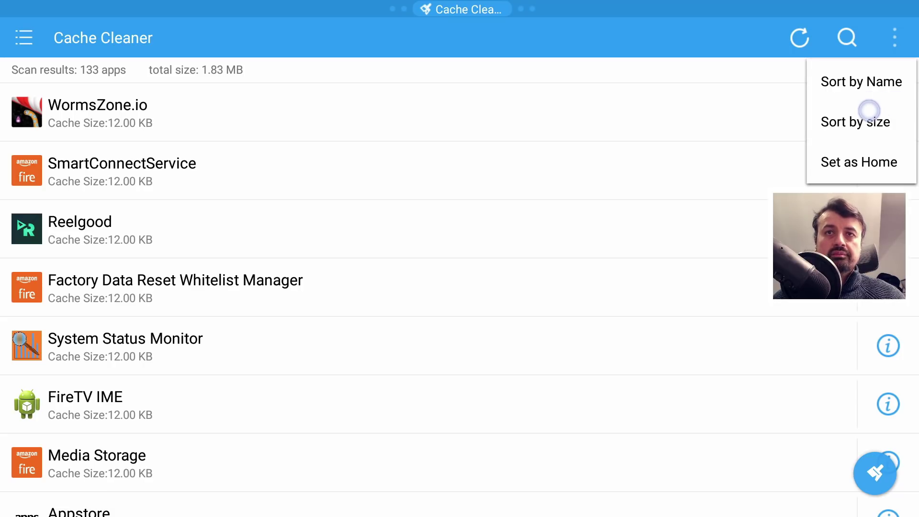
pyautogui.click(869, 120)
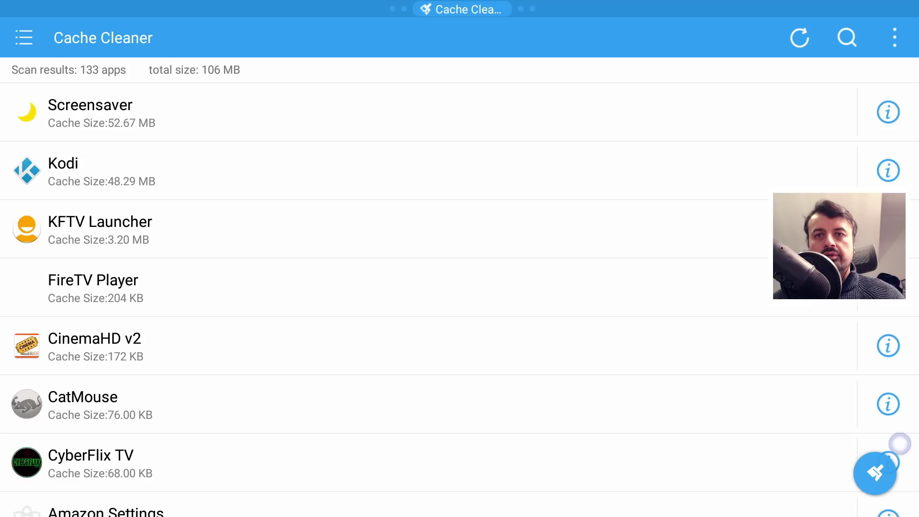
pyautogui.click(884, 482)
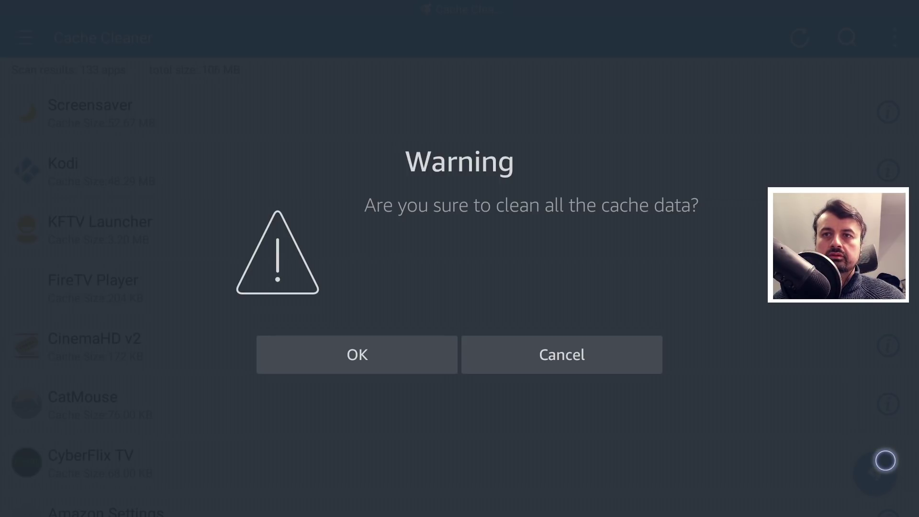
# Confirm OK on the Warning, reducing the total cache to 1.83 MB.
pyautogui.press('Down')
pyautogui.press('Return')
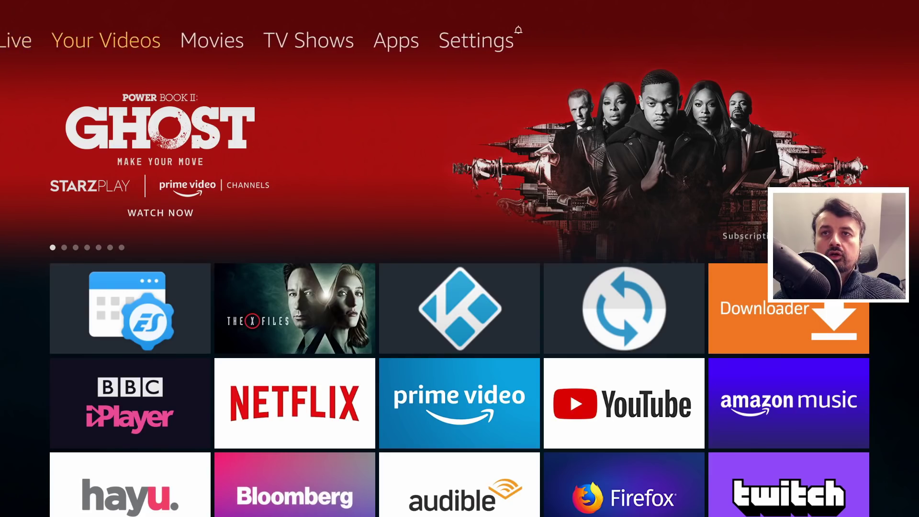
# Go to Settings > Applications > Manage Installed Applications.
pyautogui.press('Right')
pyautogui.press('Right')
pyautogui.press('Right')
pyautogui.press('Right')
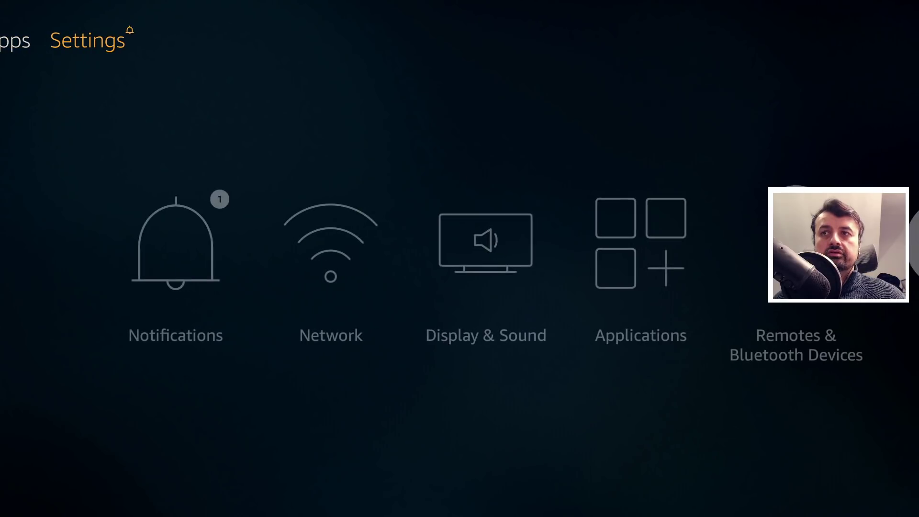
pyautogui.press('Down')
pyautogui.press('Right')
pyautogui.press('Right')
pyautogui.press('Right')
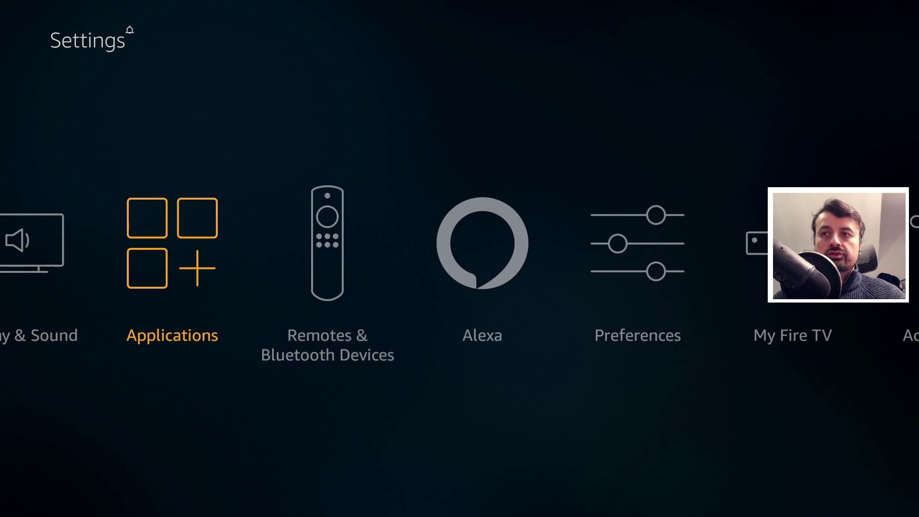
pyautogui.press('Return')
pyautogui.press('Down')
pyautogui.press('Down')
pyautogui.press('Down')
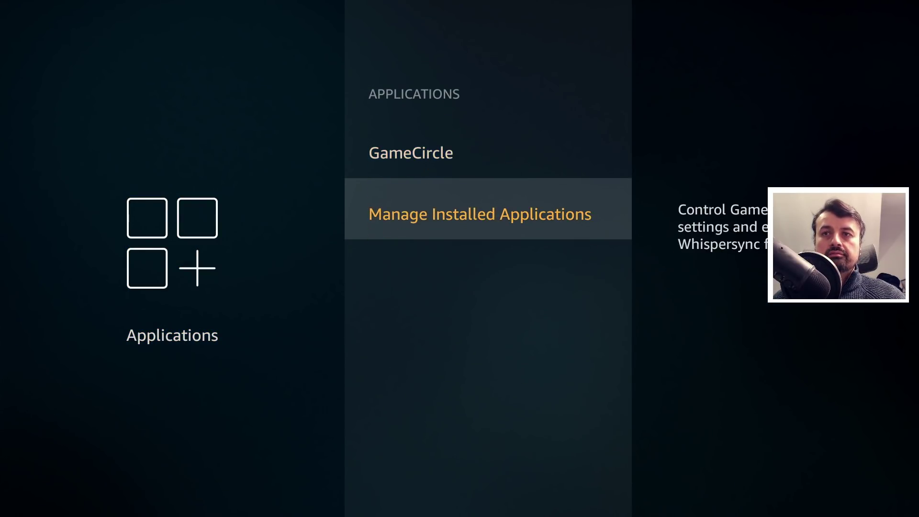
pyautogui.press('Return')
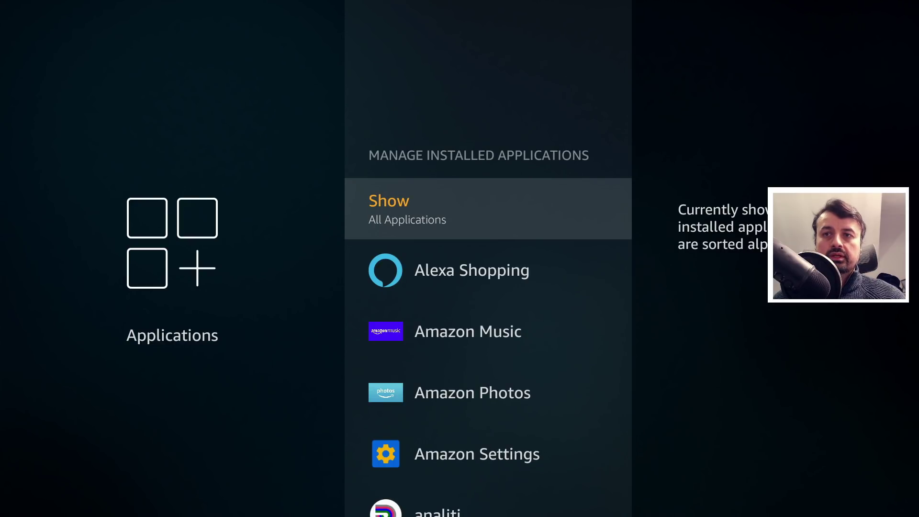
# Browse the installed apps analiti, ES Task Manager and FireTV Player, then return Home.
pyautogui.press('Down')
pyautogui.press('Down')
pyautogui.press('Down')
pyautogui.press('Down')
pyautogui.press('Down')
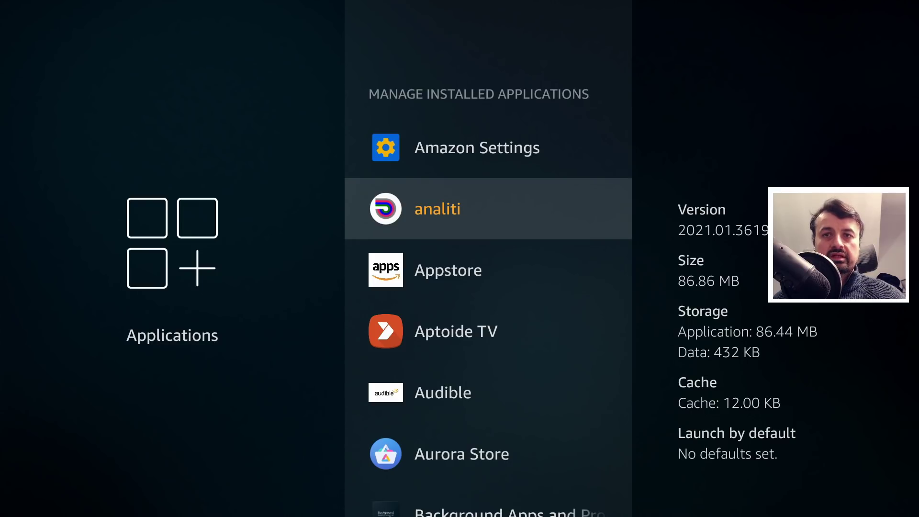
pyautogui.press('Down')
pyautogui.press('Down')
pyautogui.press('Down')
pyautogui.press('Down')
pyautogui.press('Down')
pyautogui.press('Down')
pyautogui.press('Down')
pyautogui.press('Down')
pyautogui.press('Down')
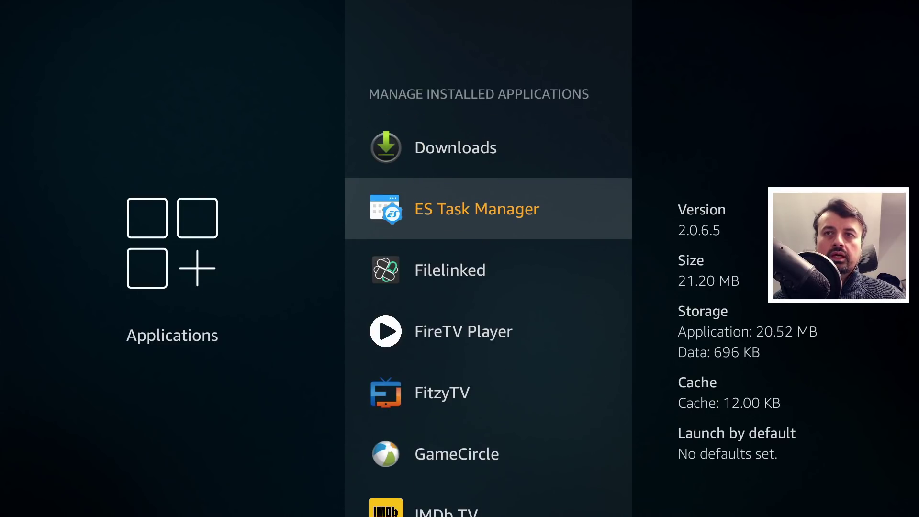
pyautogui.press('Down')
pyautogui.press('Down')
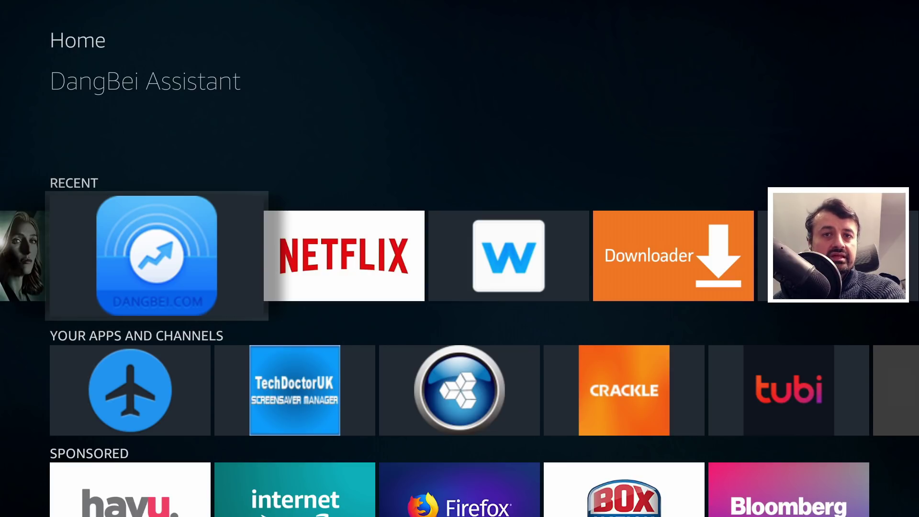
pyautogui.press('Right')
# Launch DangBei Assistant, run TV Cleaner to clear junk to 0 MB (score 99), then go Home.
pyautogui.press('Left')
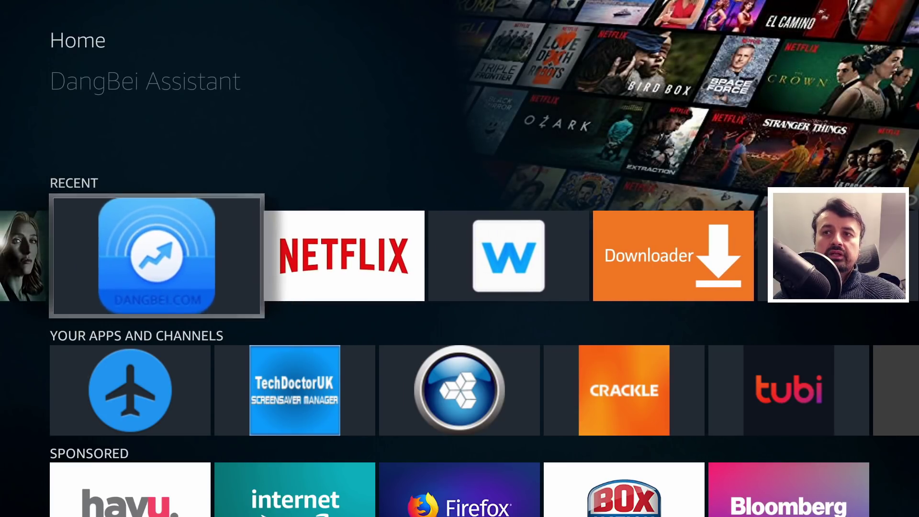
pyautogui.press('Return')
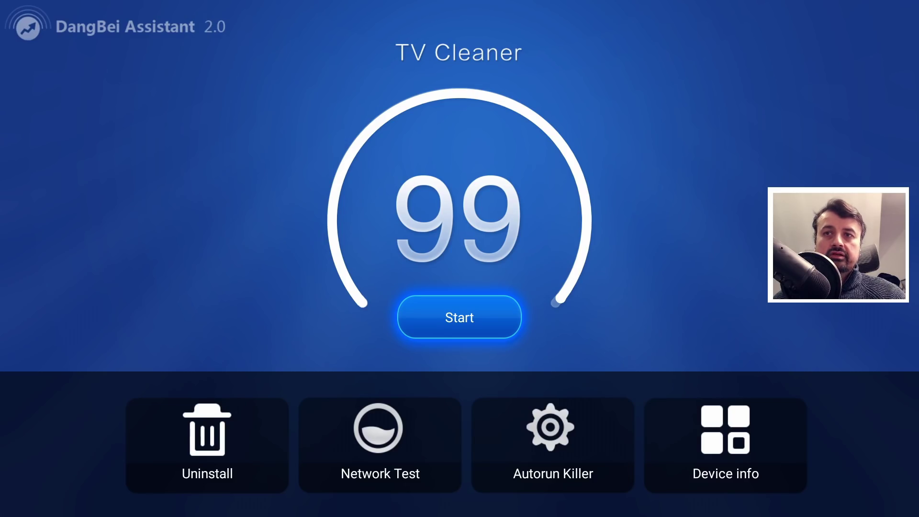
pyautogui.press('Return')
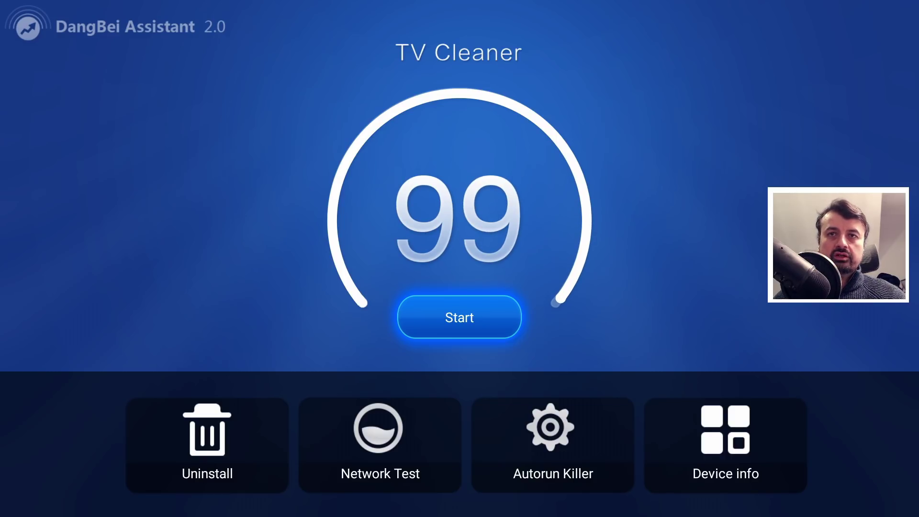
pyautogui.press('Home')
# Go to Settings > Applications > Manage Installed Applications and browse Netflix, Peacock TV and Plex caches.
pyautogui.press('Right')
pyautogui.press('Right')
pyautogui.press('Right')
pyautogui.press('Right')
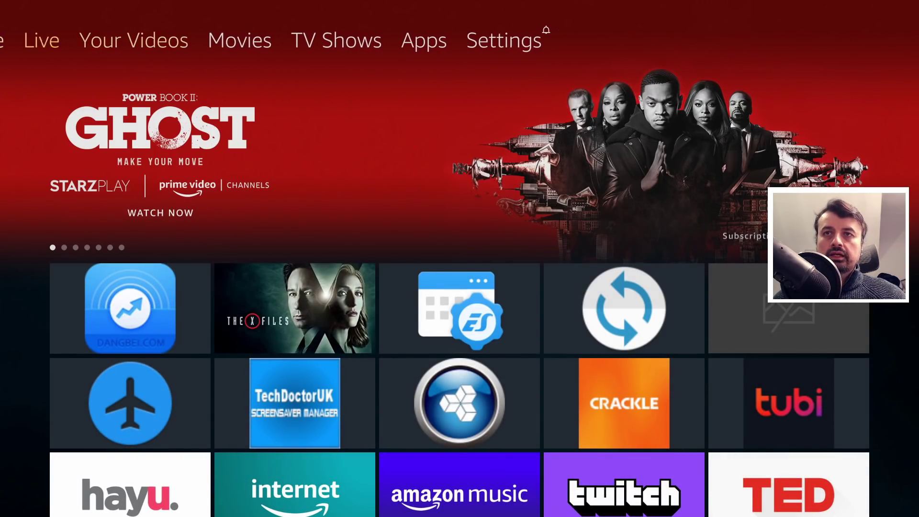
pyautogui.press('Right')
pyautogui.press('Right')
pyautogui.press('Down')
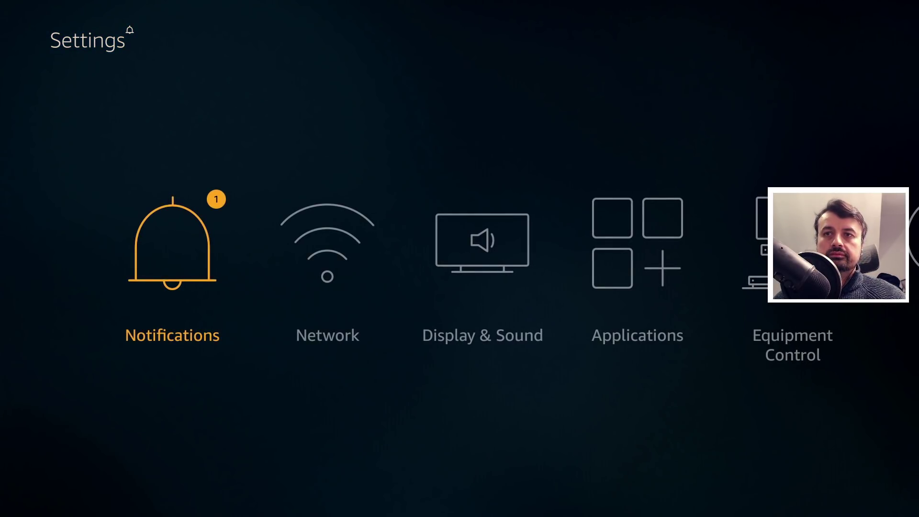
pyautogui.press('Right')
pyautogui.press('Right')
pyautogui.press('Right')
pyautogui.press('Return')
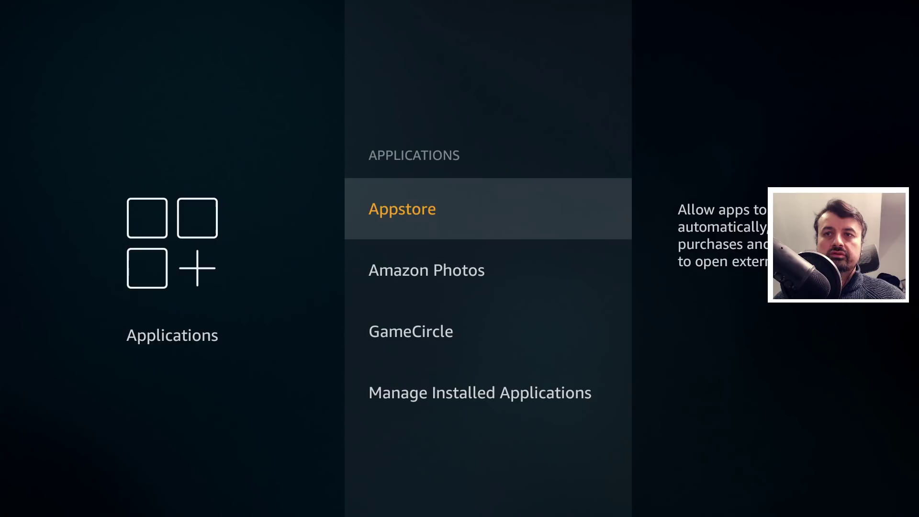
pyautogui.press('Down')
pyautogui.press('Down')
pyautogui.press('Down')
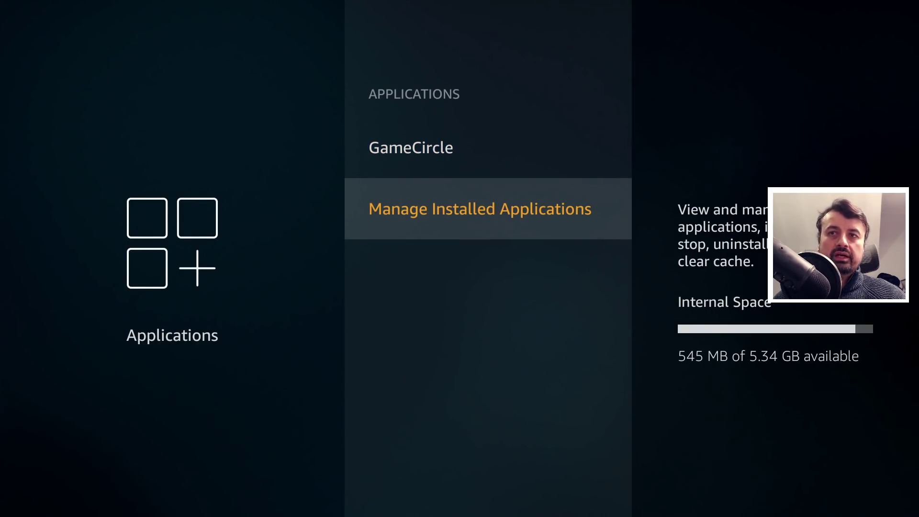
pyautogui.press('Return')
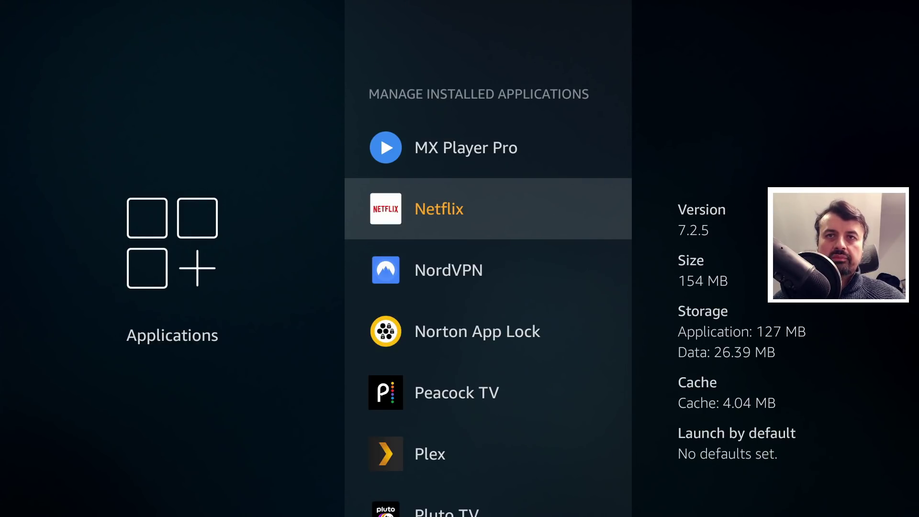
pyautogui.press('Down')
pyautogui.press('Down')
pyautogui.press('Down')
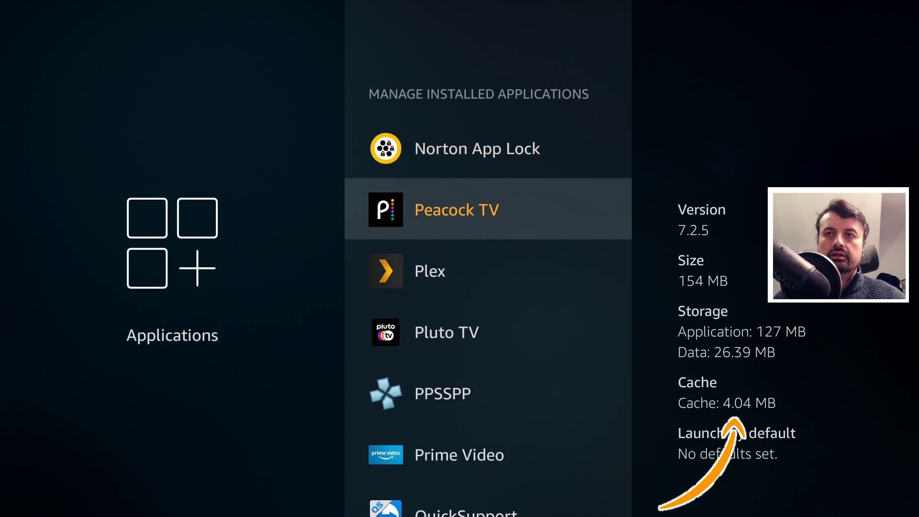
pyautogui.press('Down')
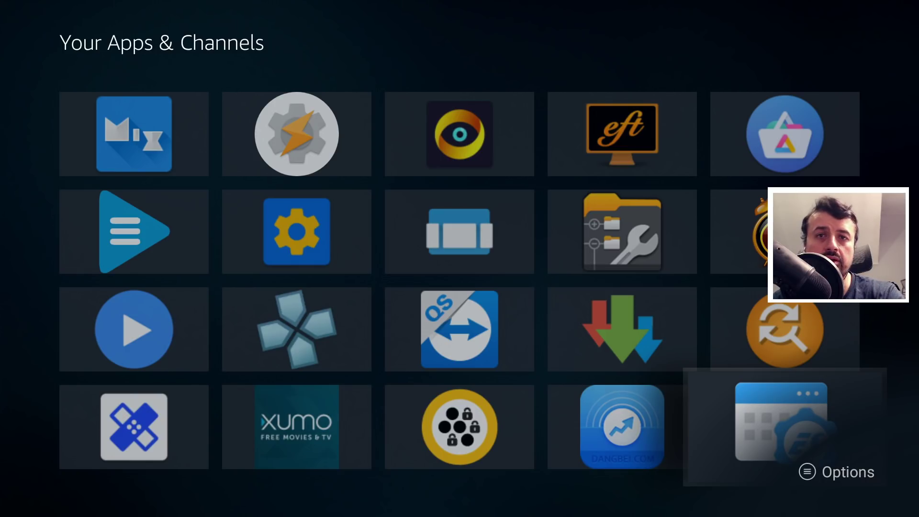
# Launch ES Task Manager and open Cache Cleaner from the Cache Size row, listing 32 apps totalling 118 MB.
pyautogui.press('Return')
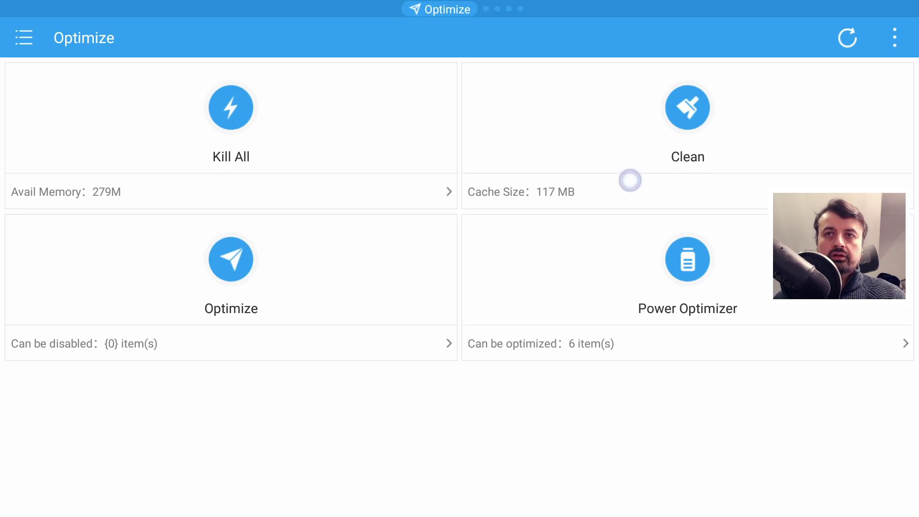
pyautogui.click(553, 184)
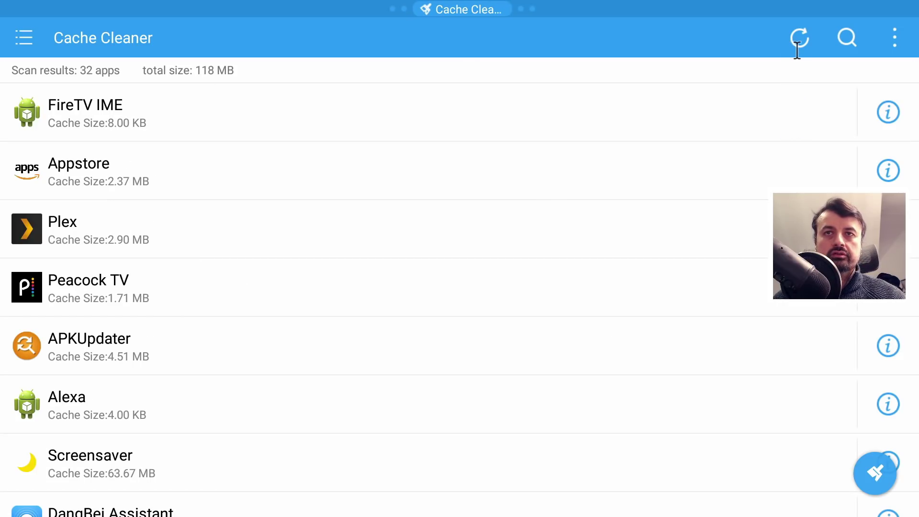
# Sort the Cache Cleaner list by size, putting Screensaver's 63.67 MB cache at the top.
pyautogui.click(894, 38)
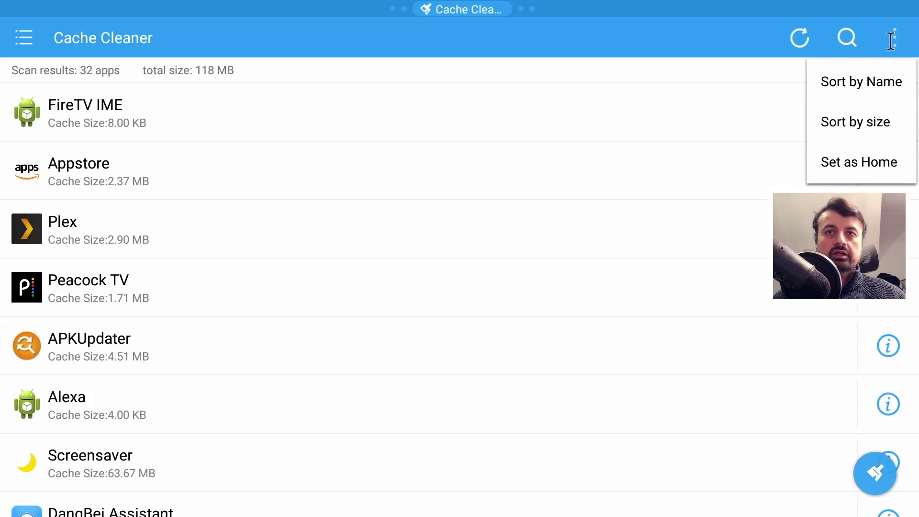
pyautogui.click(891, 120)
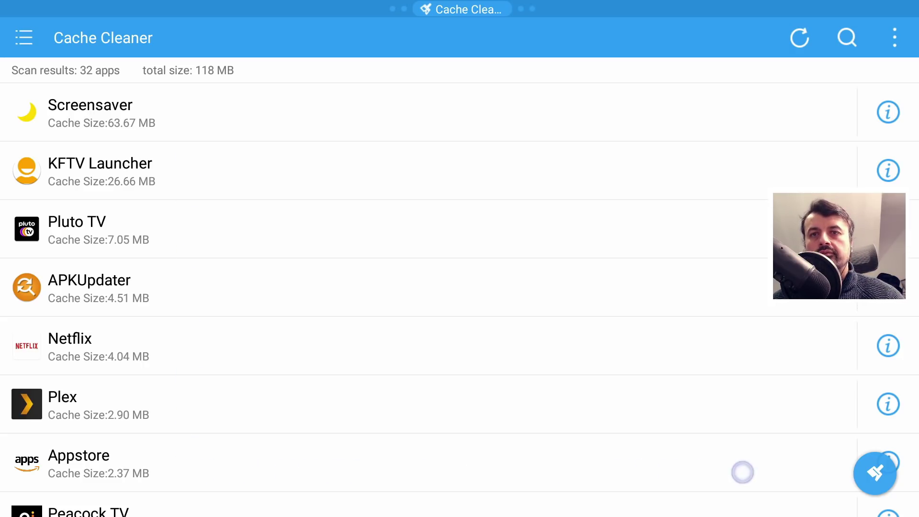
pyautogui.click(865, 472)
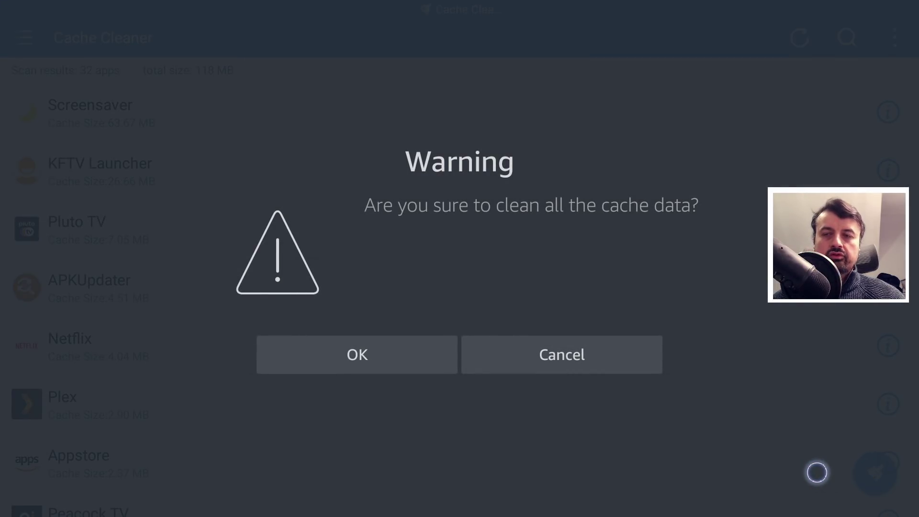
pyautogui.press('Down')
pyautogui.press('Return')
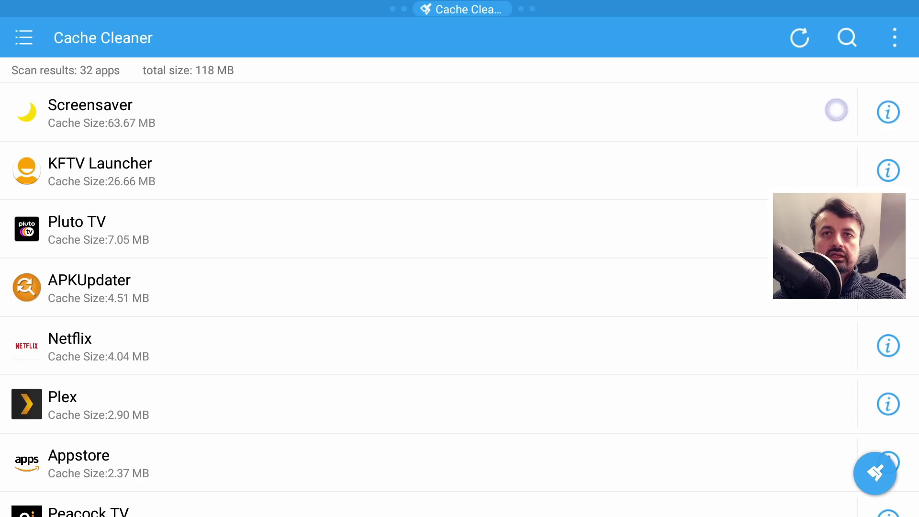
# Clear the Screensaver app's 63.67 MB cache to 0 B from its Fire TV app info page.
pyautogui.click(889, 111)
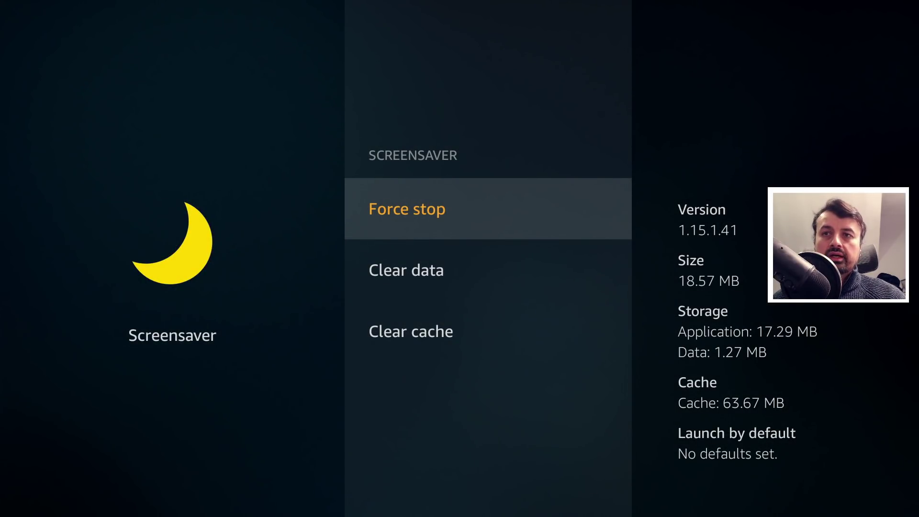
pyautogui.press('Down')
pyautogui.press('Down')
pyautogui.press('Return')
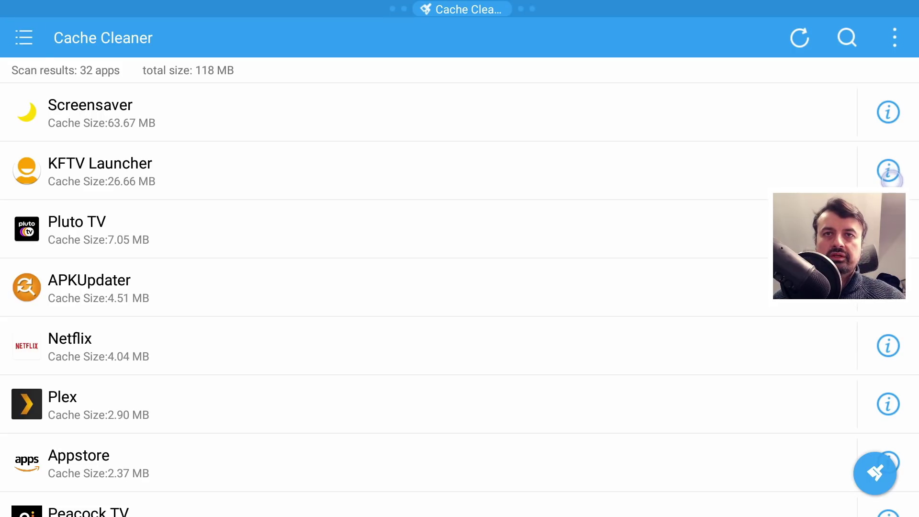
# Clear Pluto TV's 7.05 MB cache from its app info page, leaving 0 B cache and 2.88 MB data.
pyautogui.press('Return')
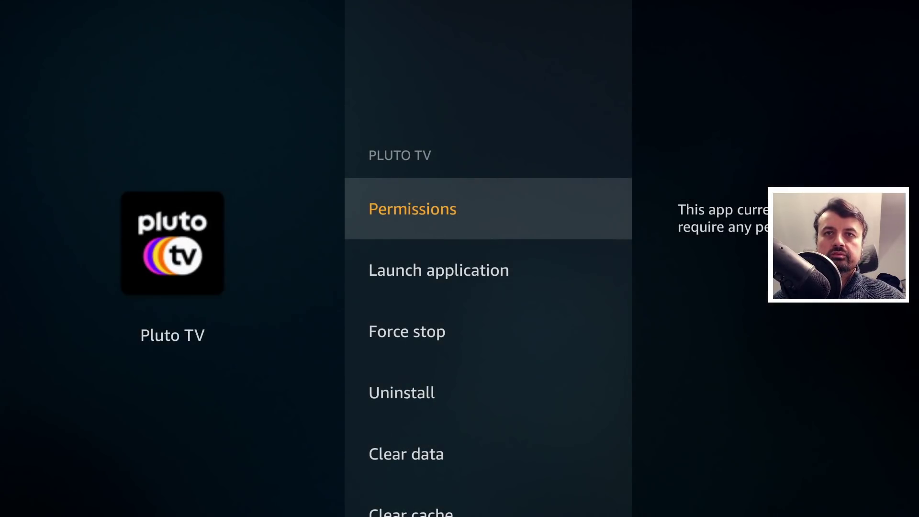
pyautogui.press('Down')
pyautogui.press('Down')
pyautogui.press('Down')
pyautogui.press('Down')
pyautogui.press('Down')
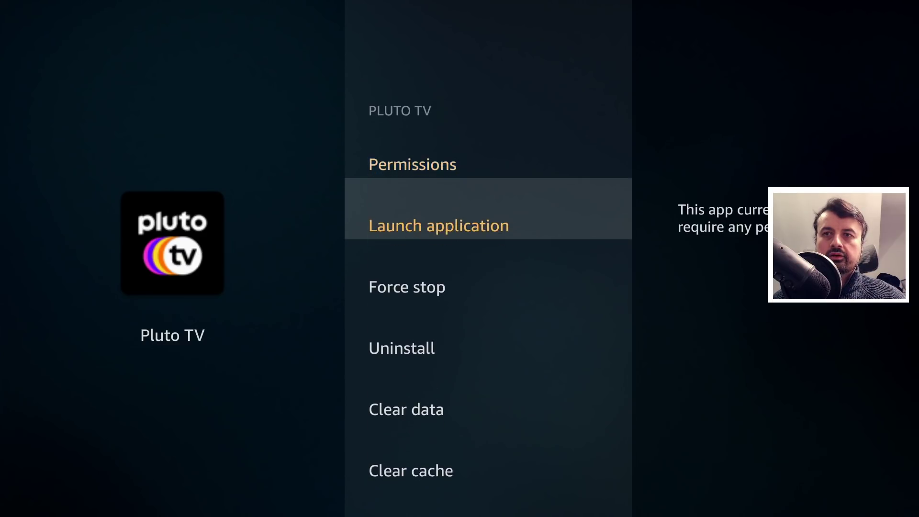
pyautogui.press('Return')
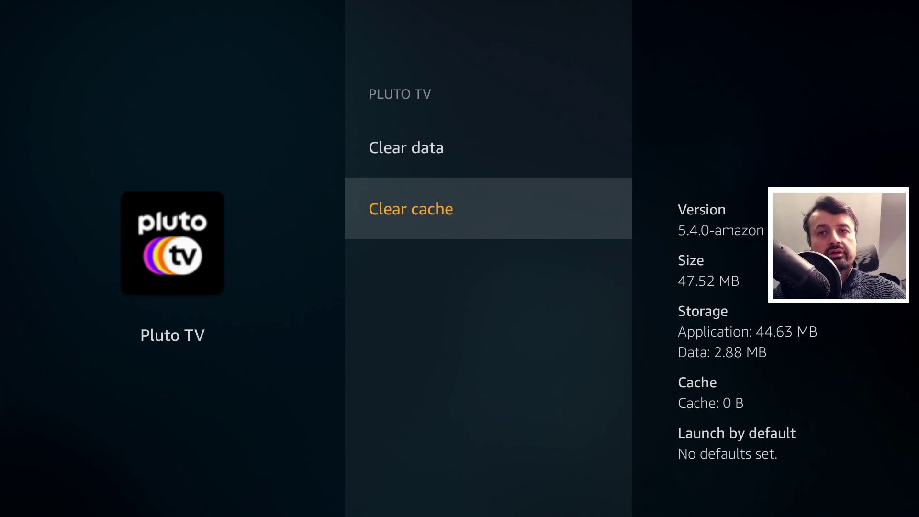
pyautogui.press('Up')
pyautogui.press('Down')
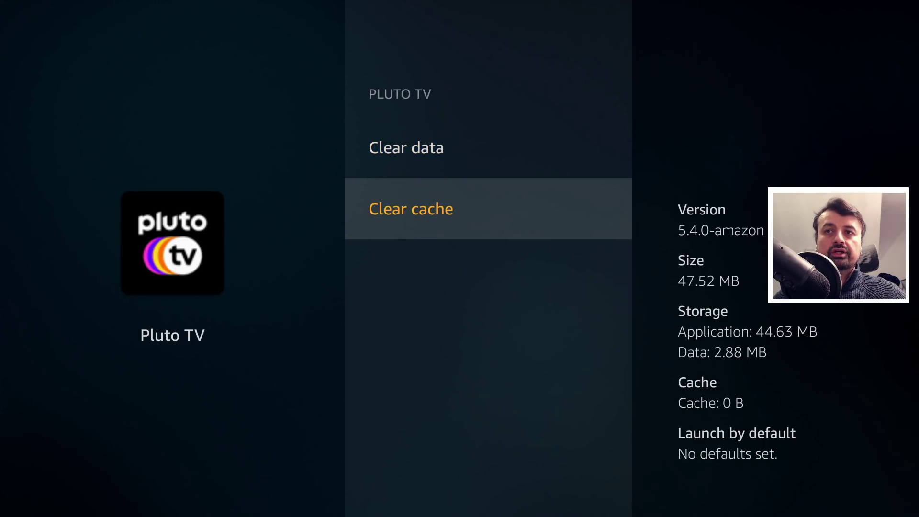